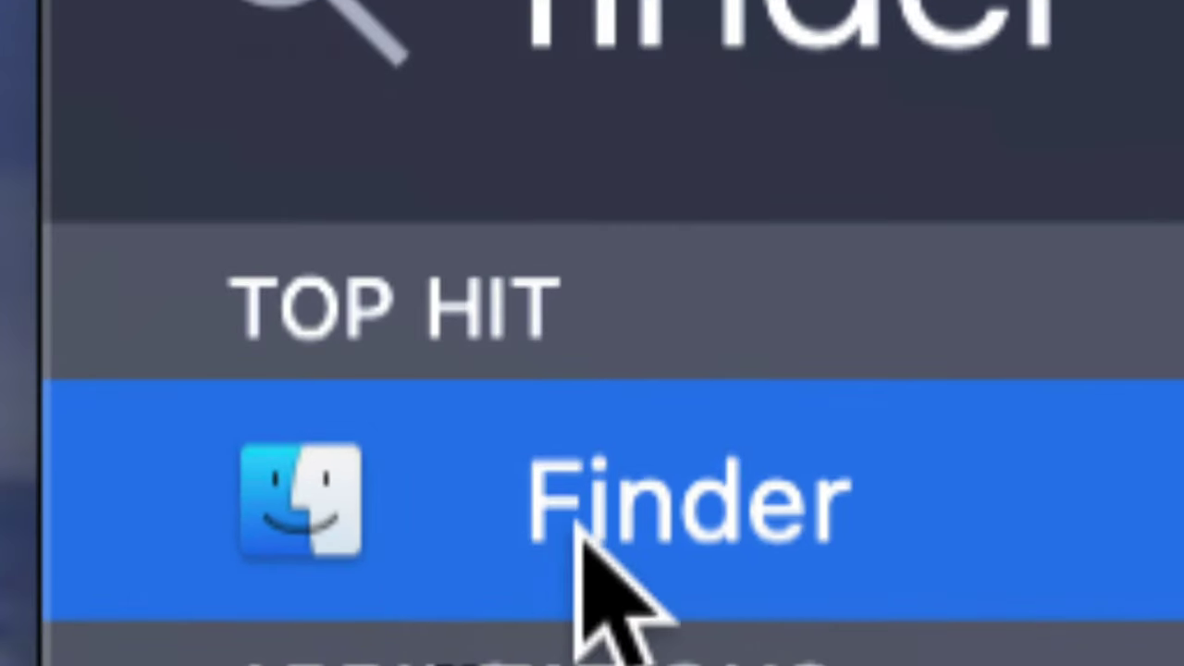
Launch Finder and select the connected iPad under Locations to view its iPadOS 13.7 summary
left_click(502, 566)
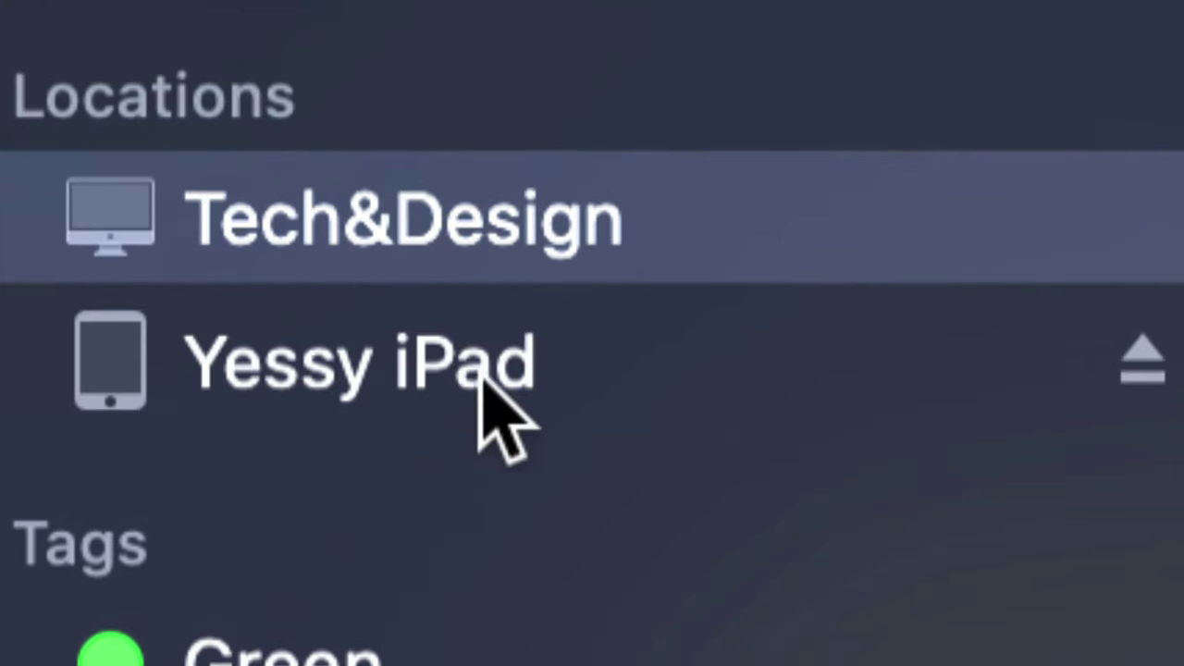
left_click(305, 393)
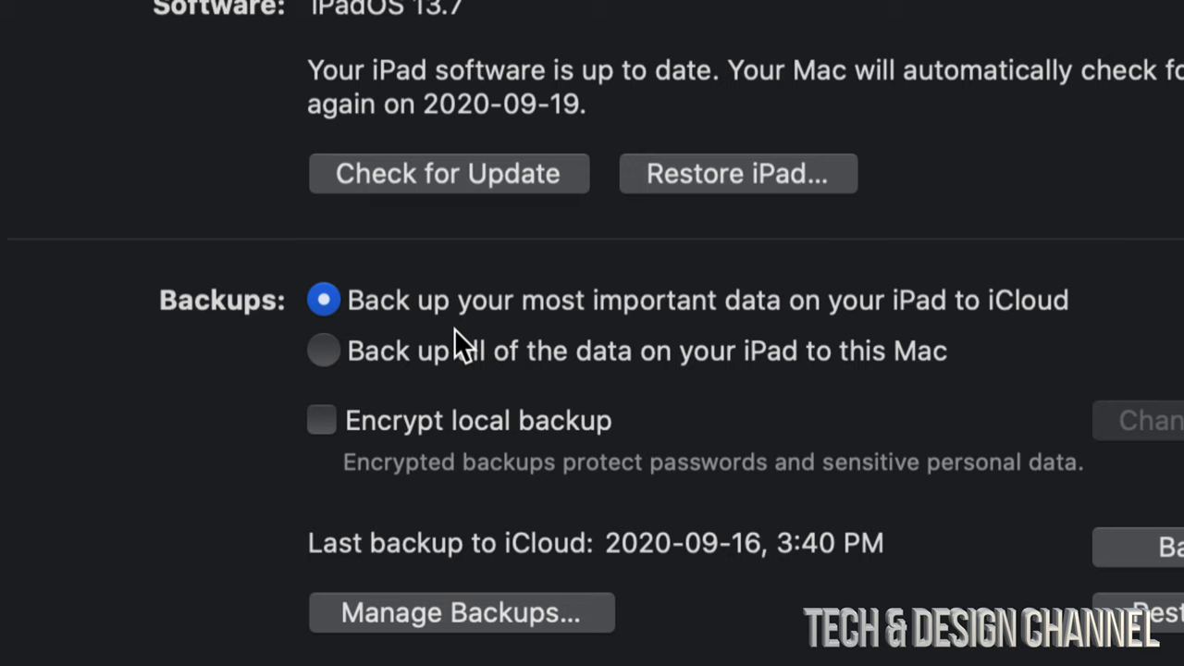
Switch iPad backups from iCloud to this Mac and start a full backup
left_click(323, 353)
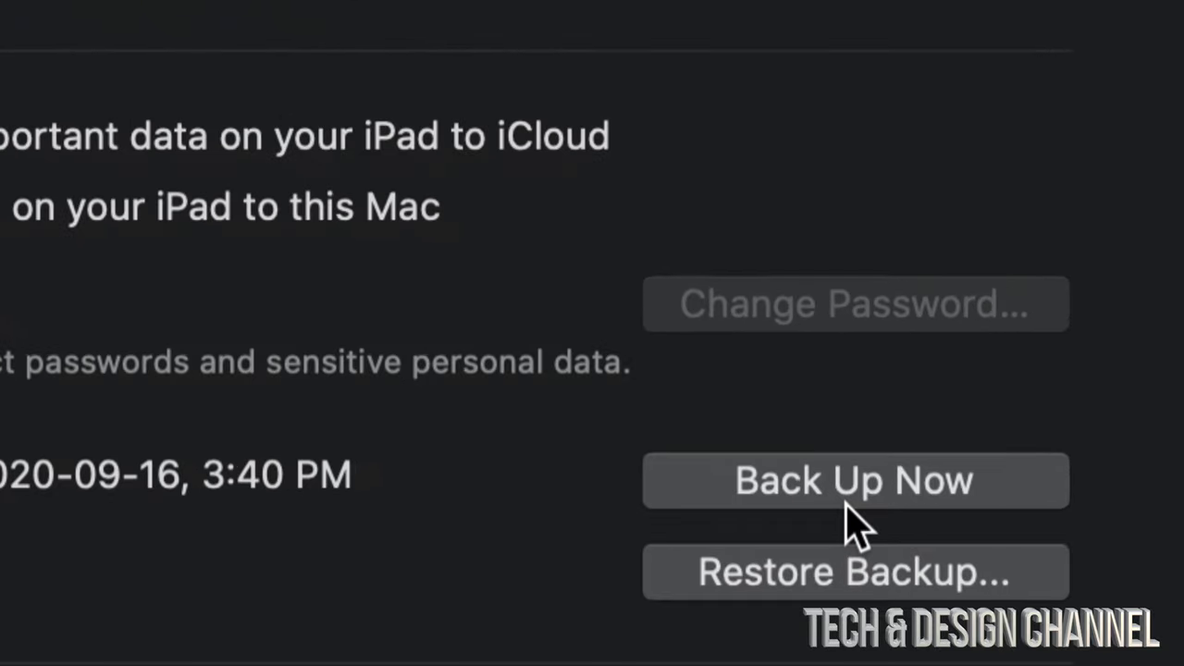
left_click(858, 494)
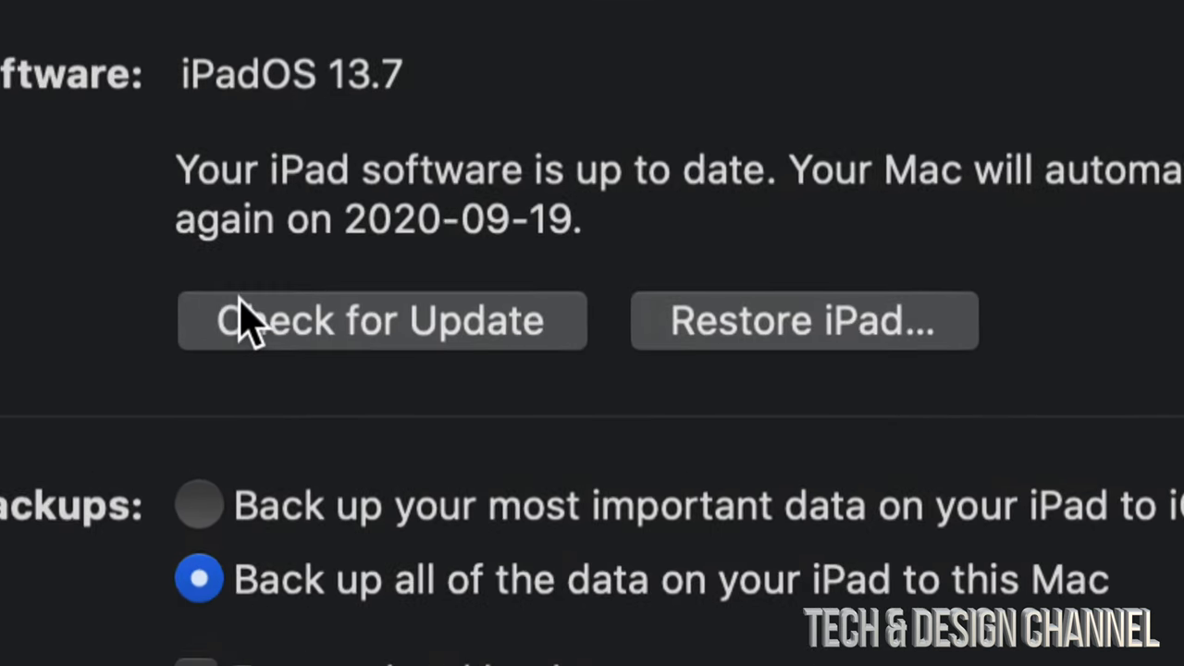
Check for updates, choose to download and install iPadOS 14.0, and move past its release notes
left_click(331, 319)
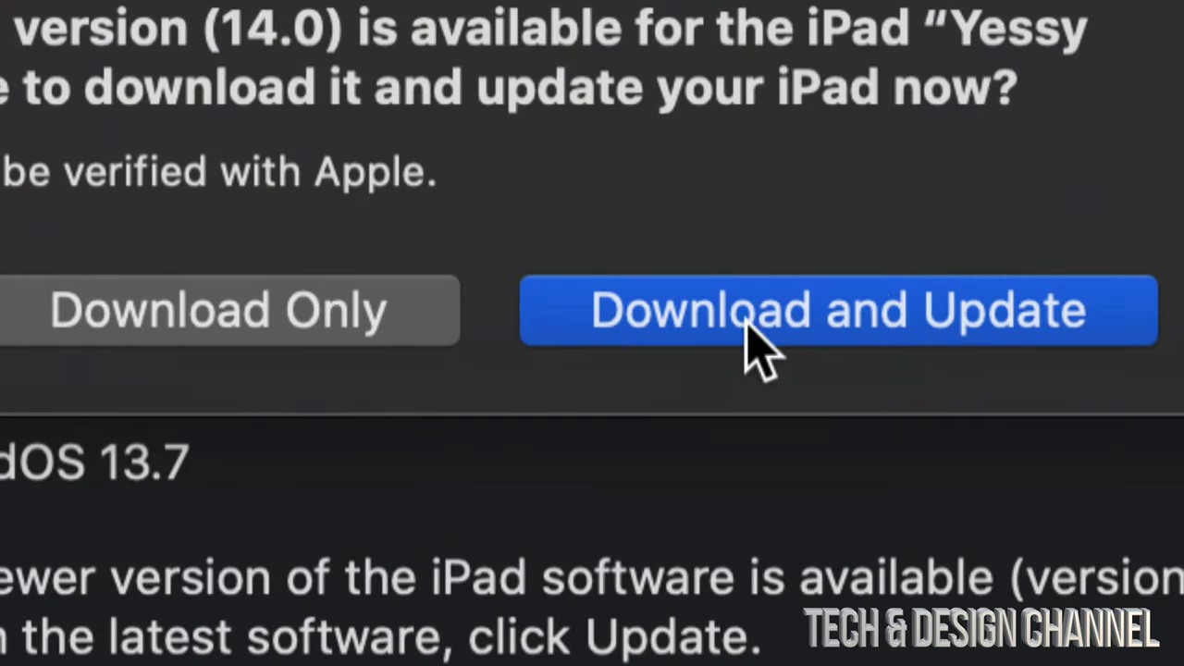
left_click(740, 319)
scroll(594, 279, "down", 1)
scroll(594, 279, "down", 5)
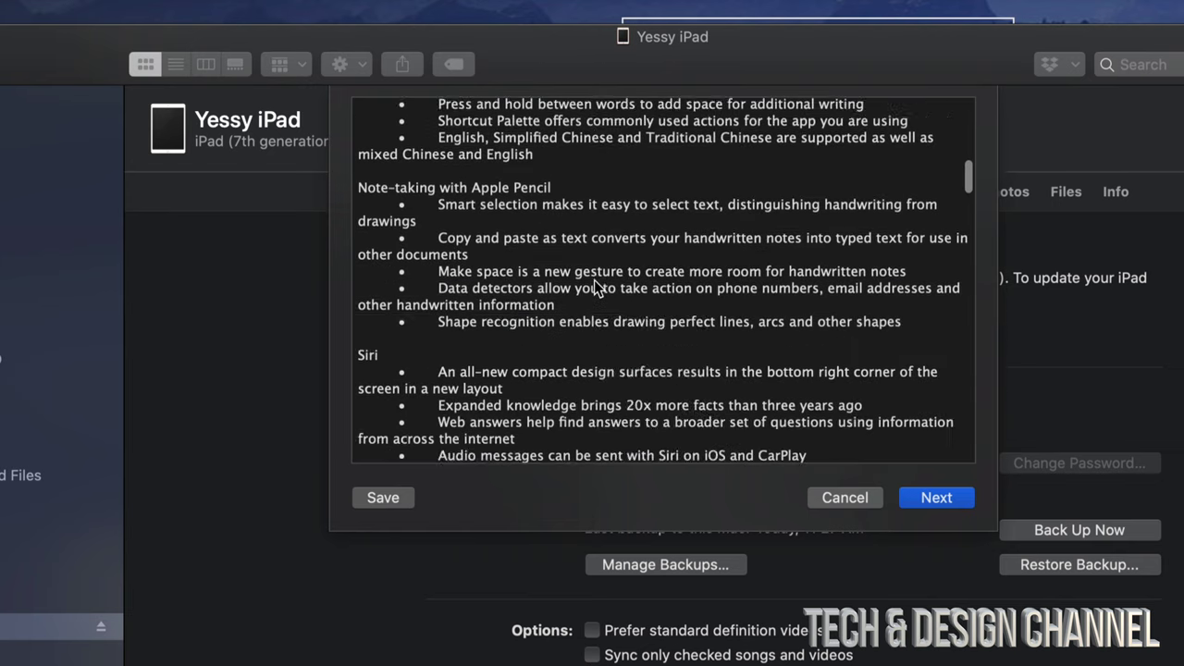
scroll(600, 279, "down", 5)
left_click(920, 502)
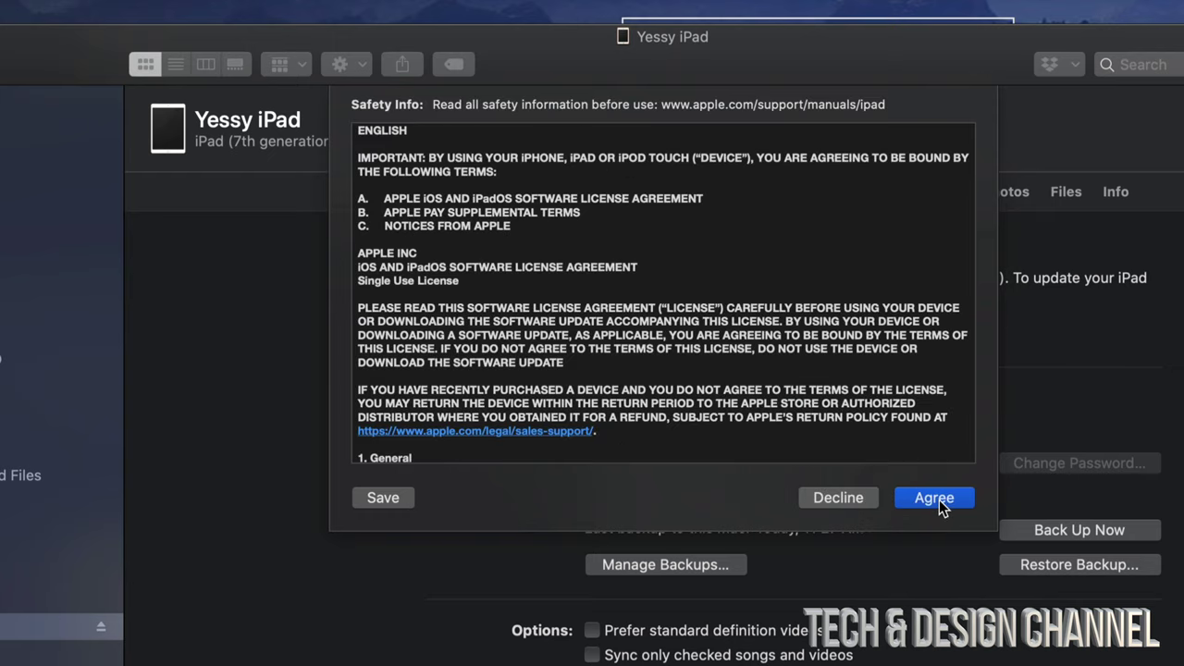
Accept the license, let the iPadOS 14.0 update install, and dismiss the restart notice
left_click(934, 499)
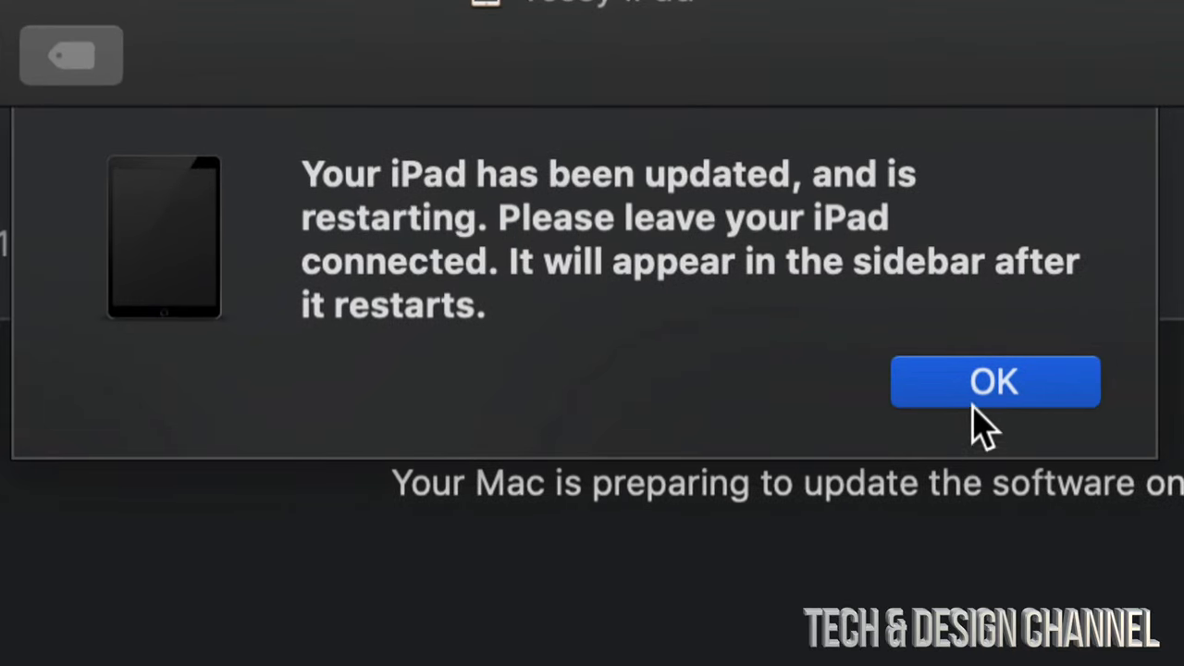
left_click(978, 387)
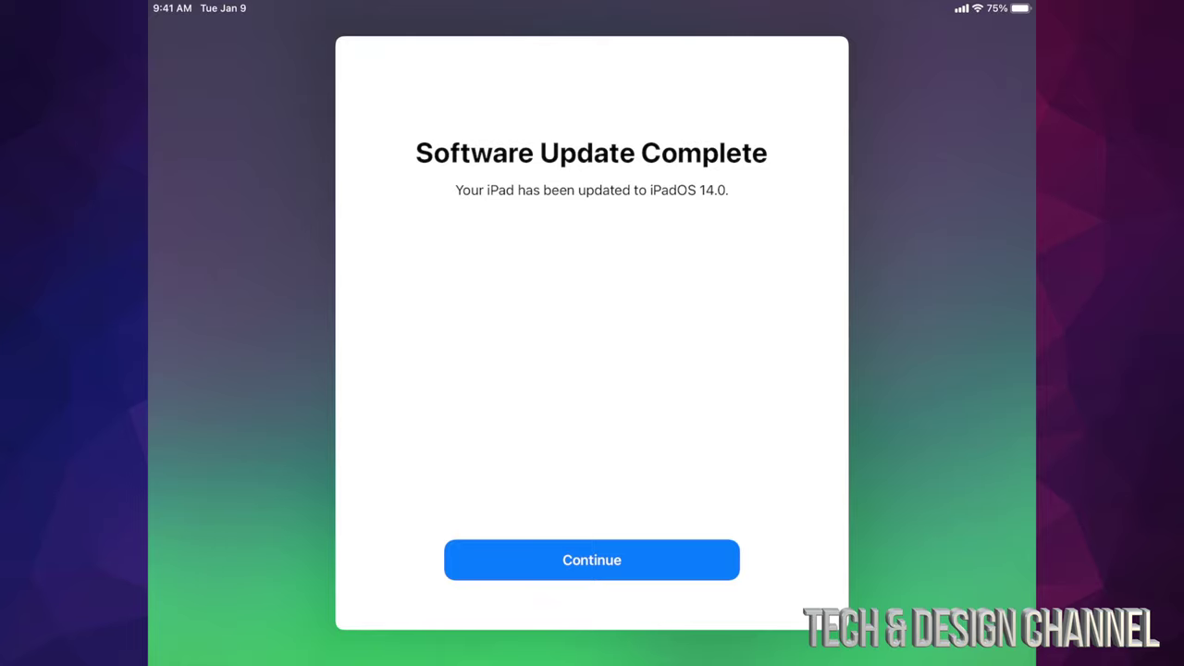
Continue past the update screen, skipping Touch ID and choosing no passcode
left_click(591, 559)
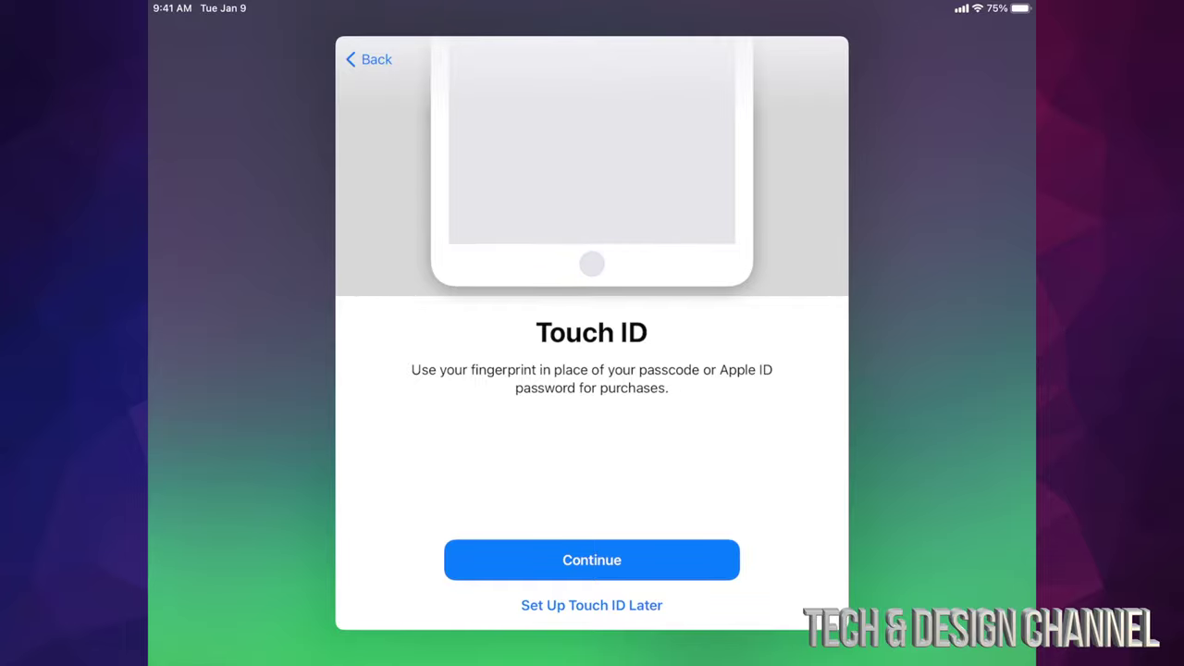
left_click(592, 605)
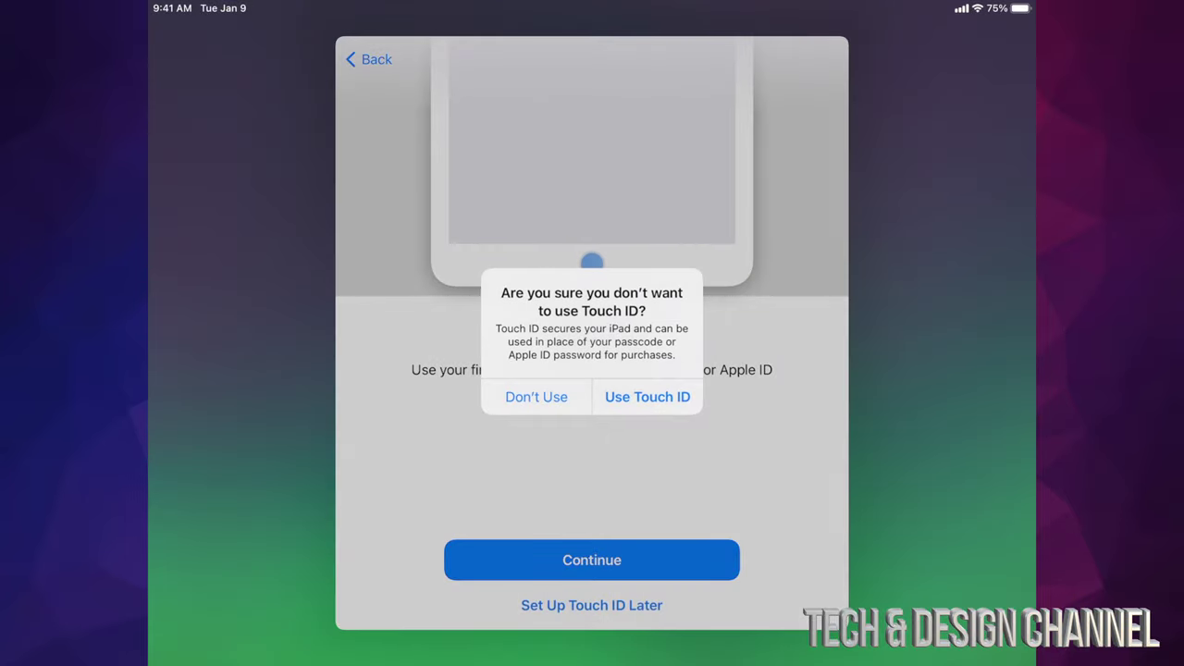
left_click(536, 396)
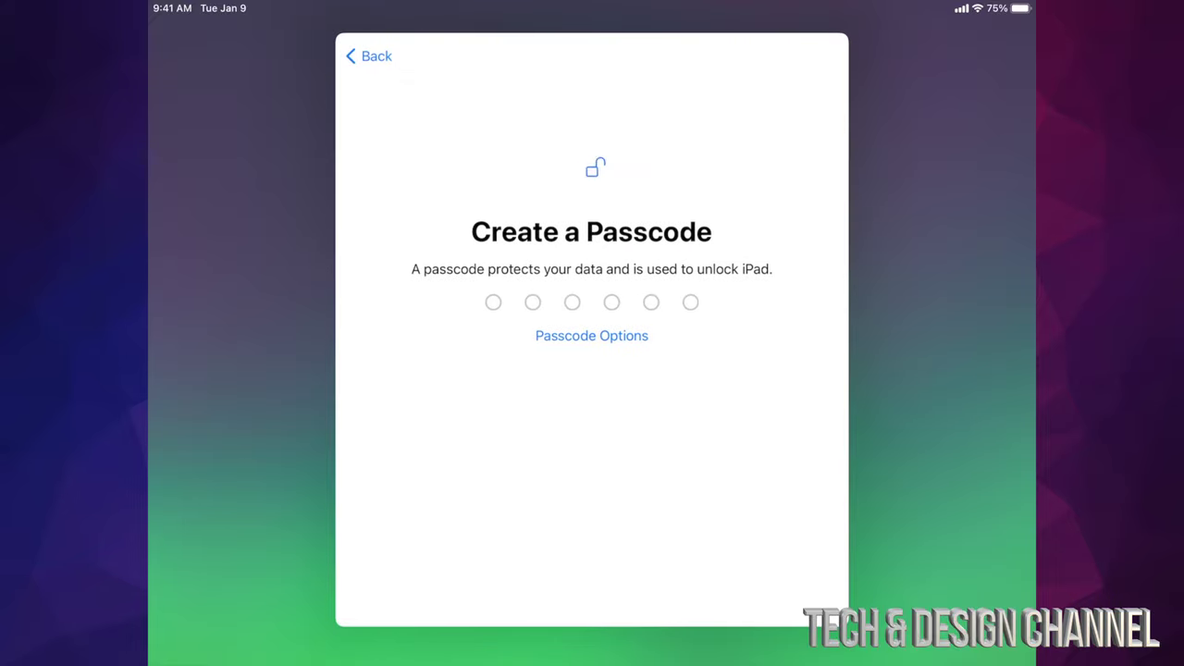
left_click(592, 335)
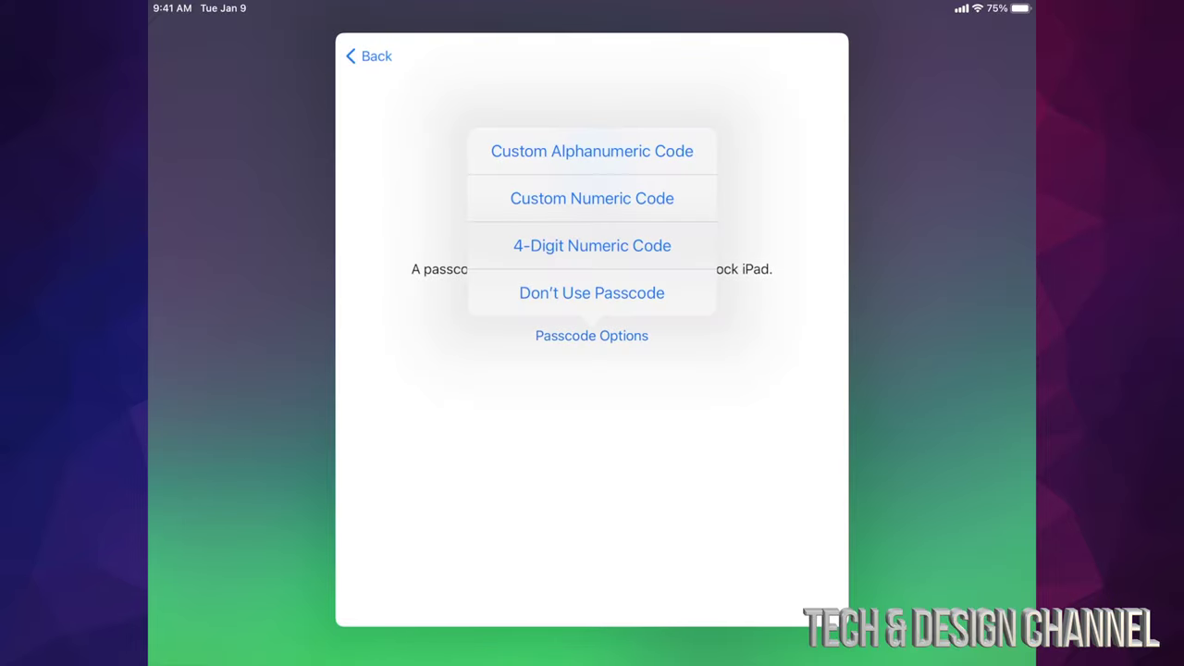
left_click(592, 292)
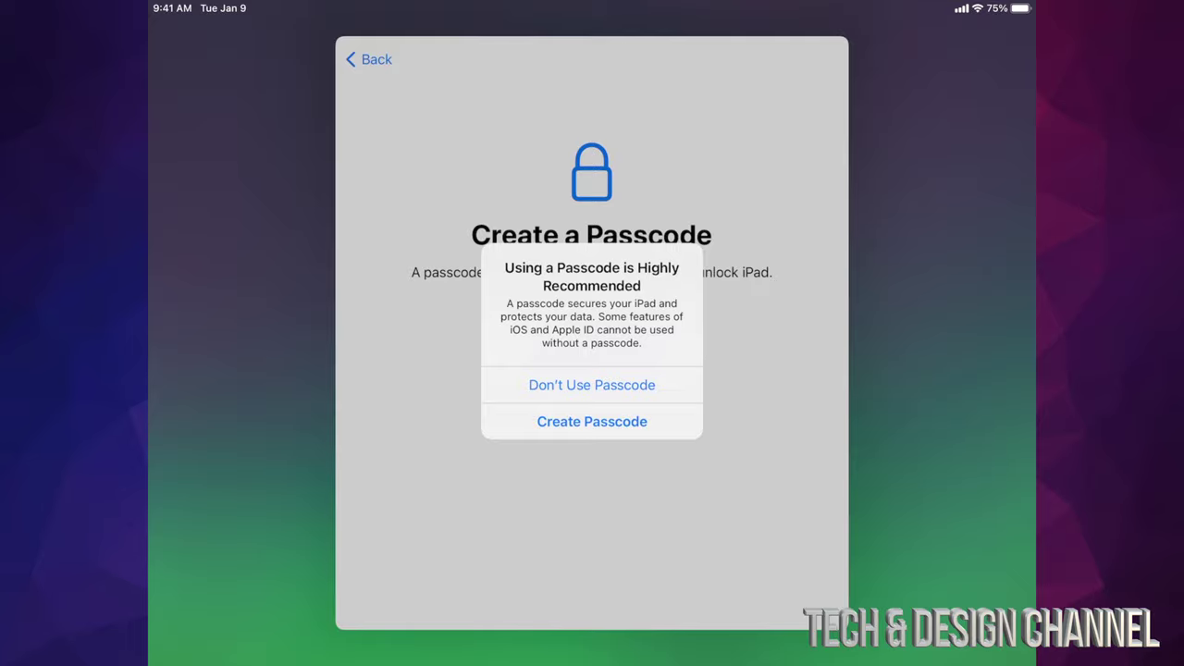
left_click(592, 385)
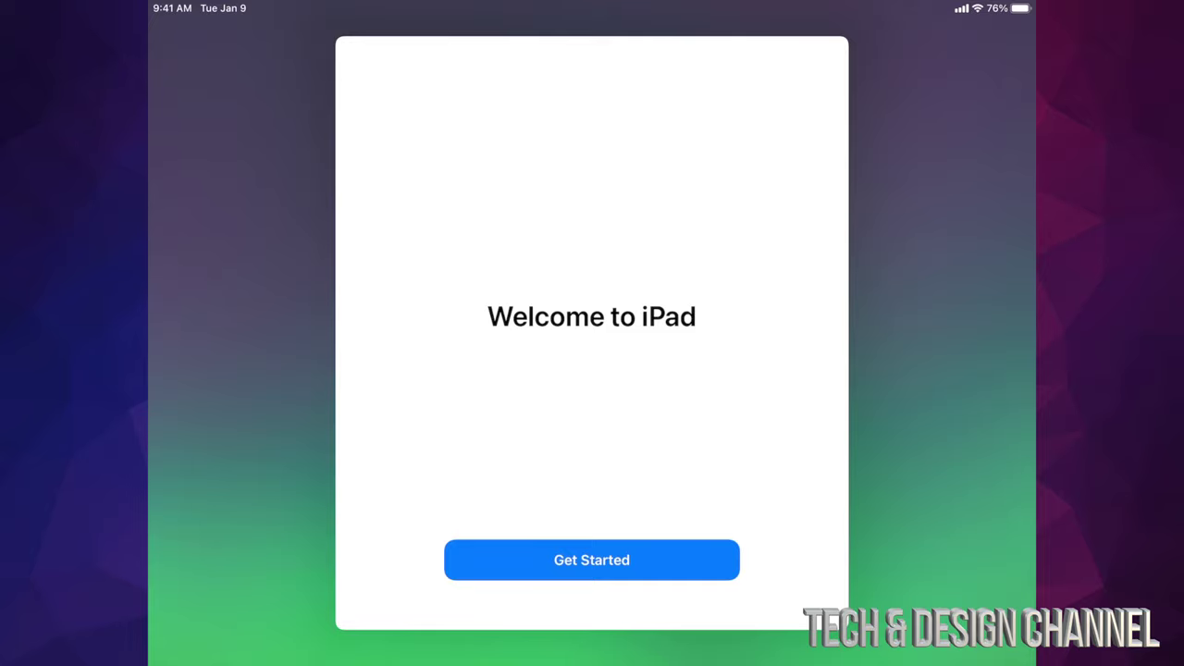
Finish setup, then view General > Software Update in iPad Settings
left_click(591, 560)
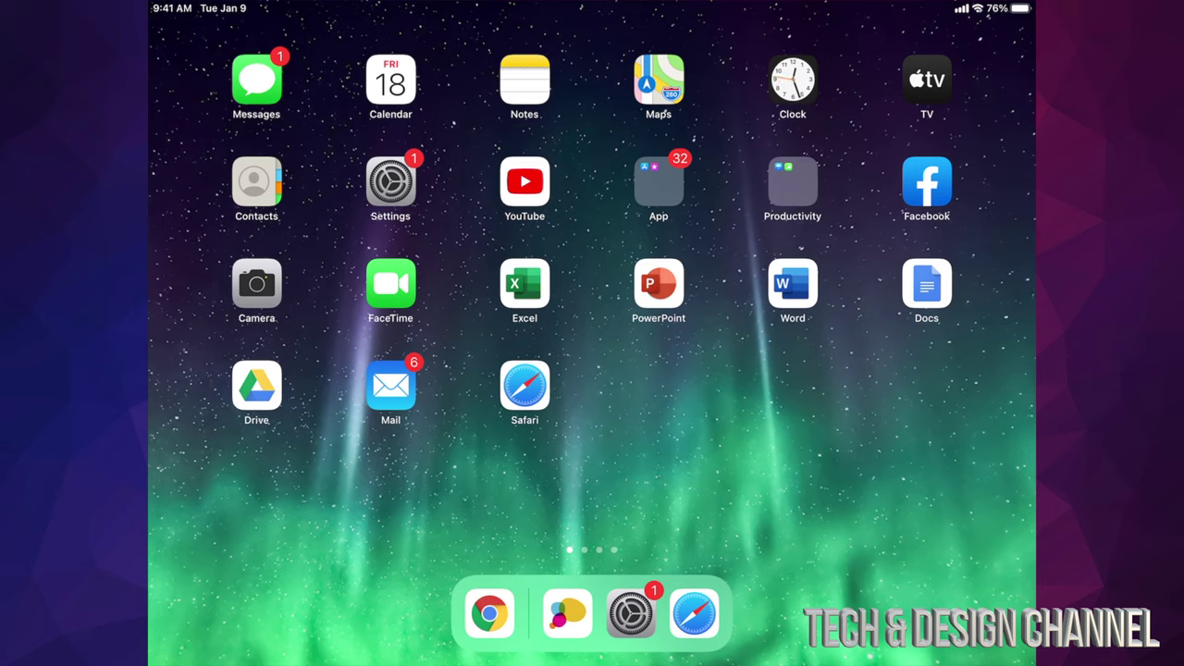
left_click(630, 613)
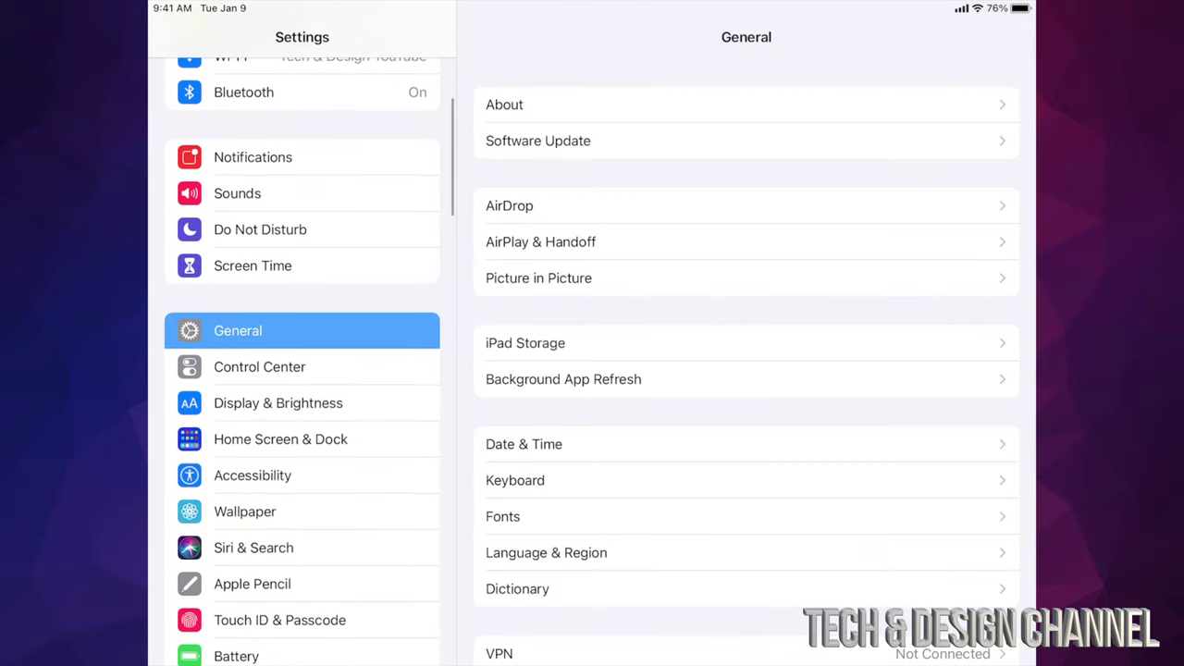
left_click(537, 141)
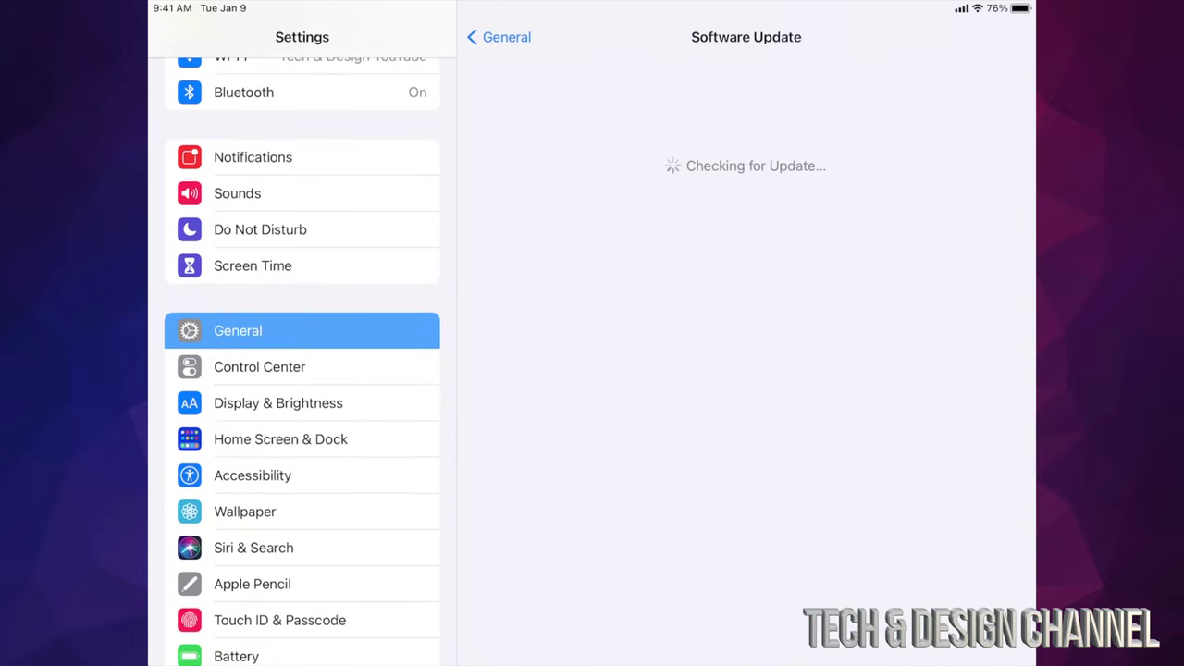